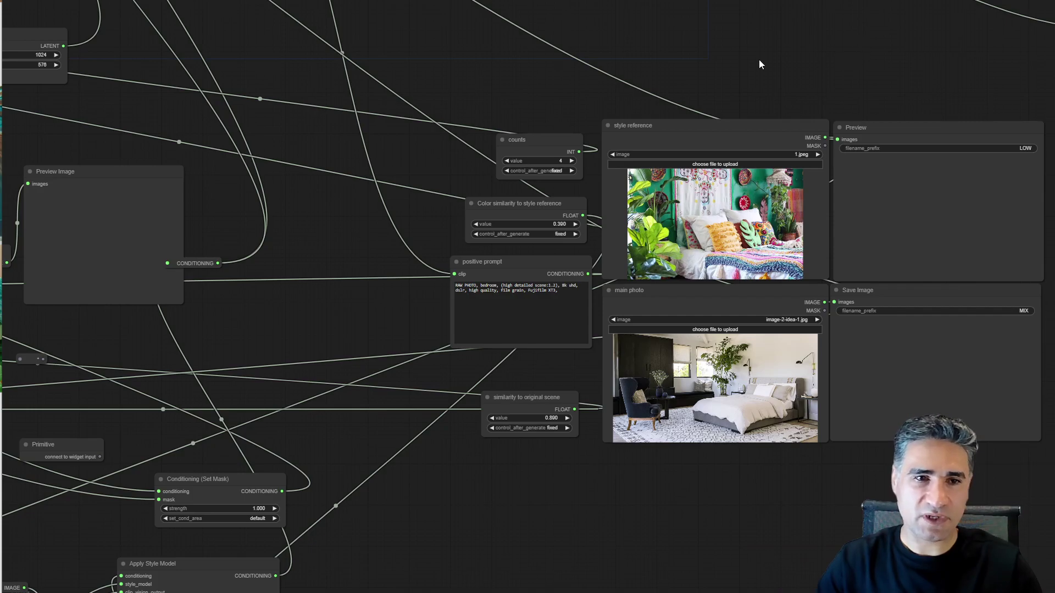
- Load the underwater coral-reef image 2.png as the style reference
scroll(761, 62, "down", 5)
scroll(835, 178, "down", 4)
left_click_drag(835, 178, 785, 33)
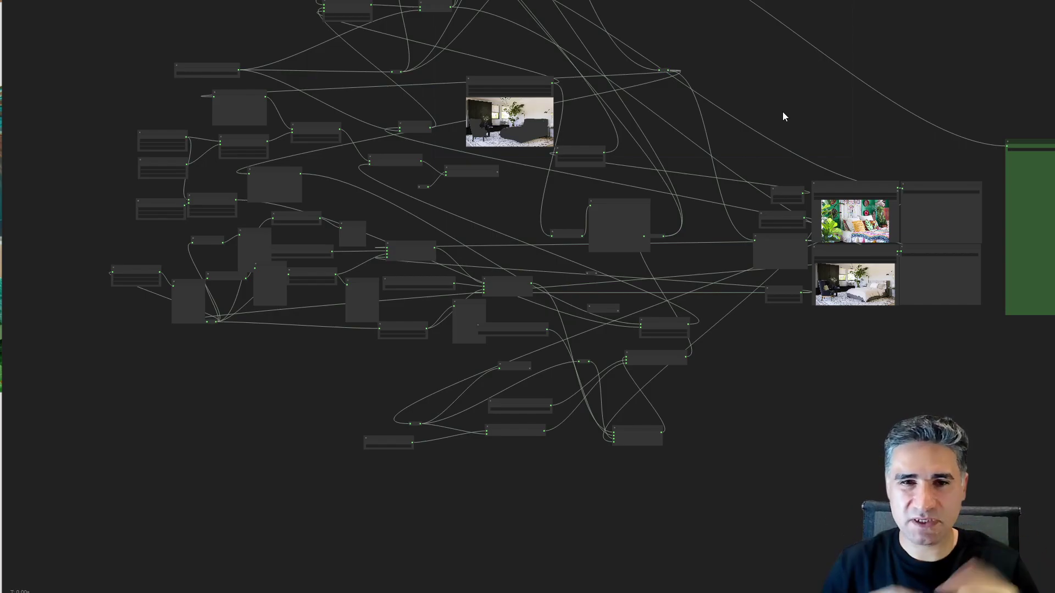
scroll(782, 111, "up", 8)
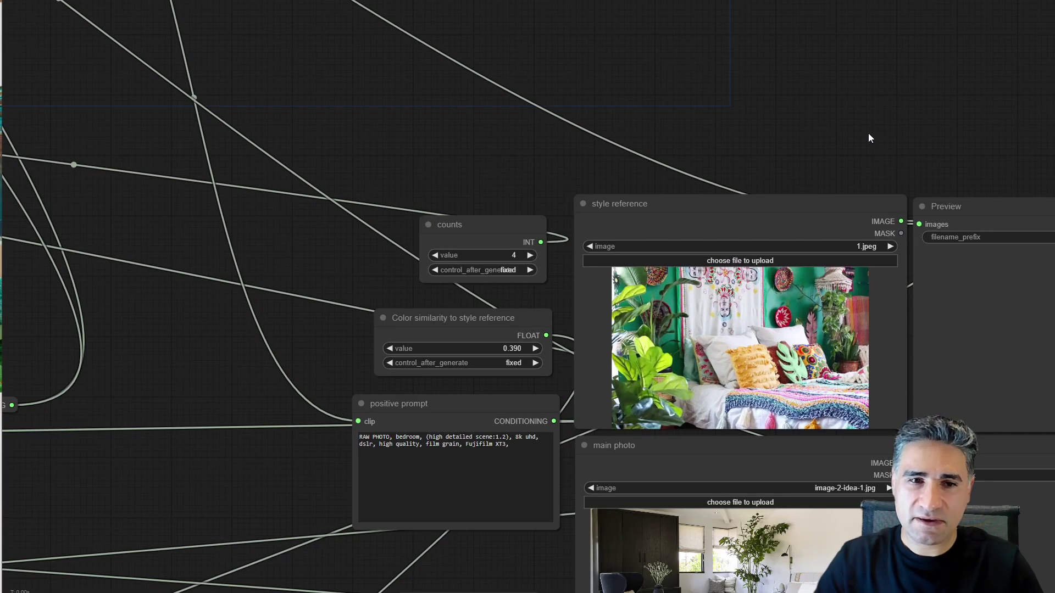
left_click_drag(868, 133, 797, 0)
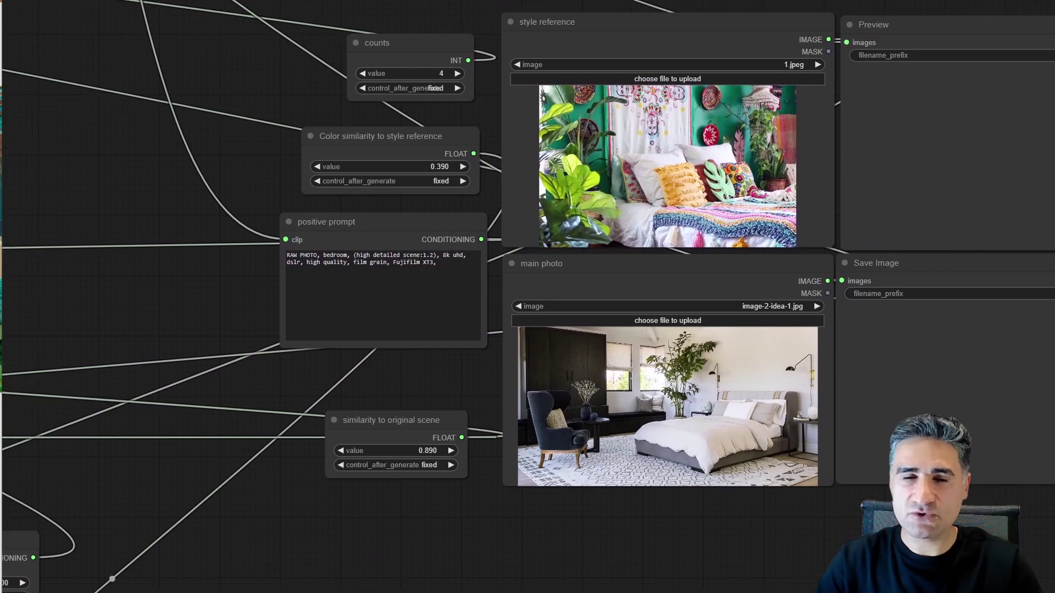
scroll(813, 0, "up", 2)
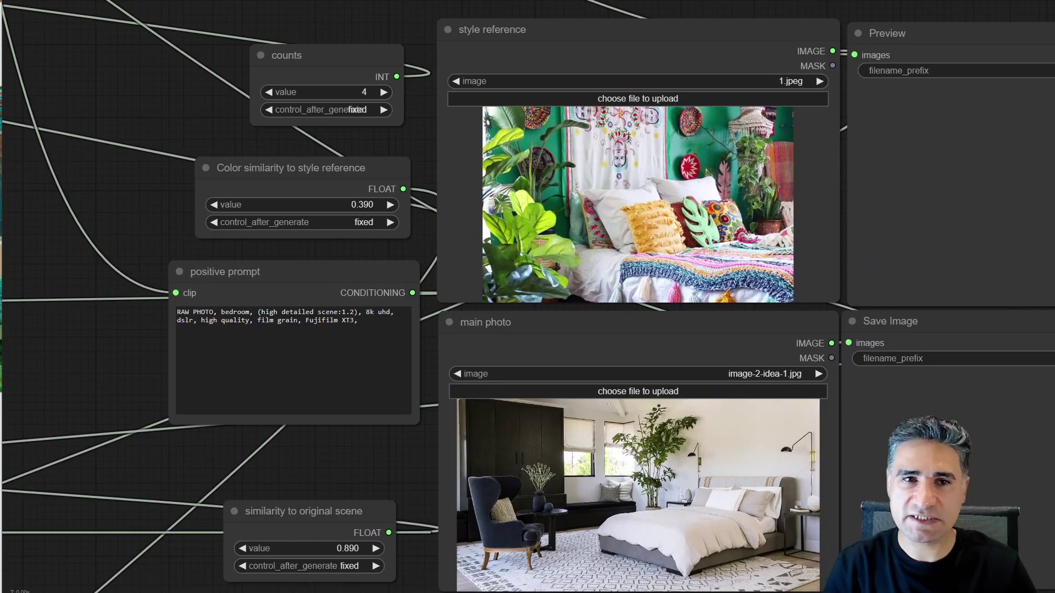
left_click_drag(667, 103, 699, 77)
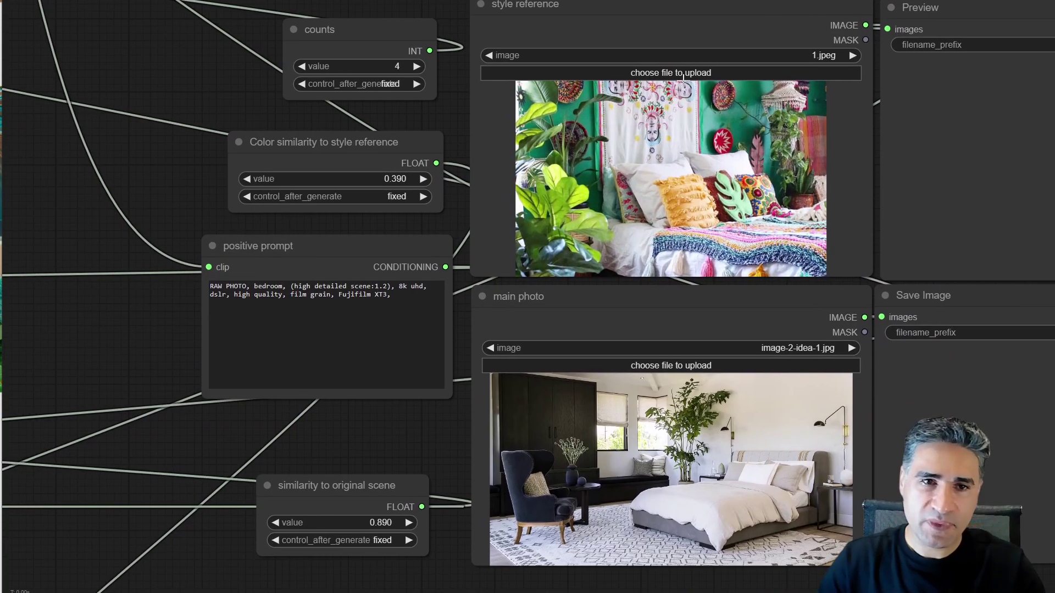
left_click(657, 73)
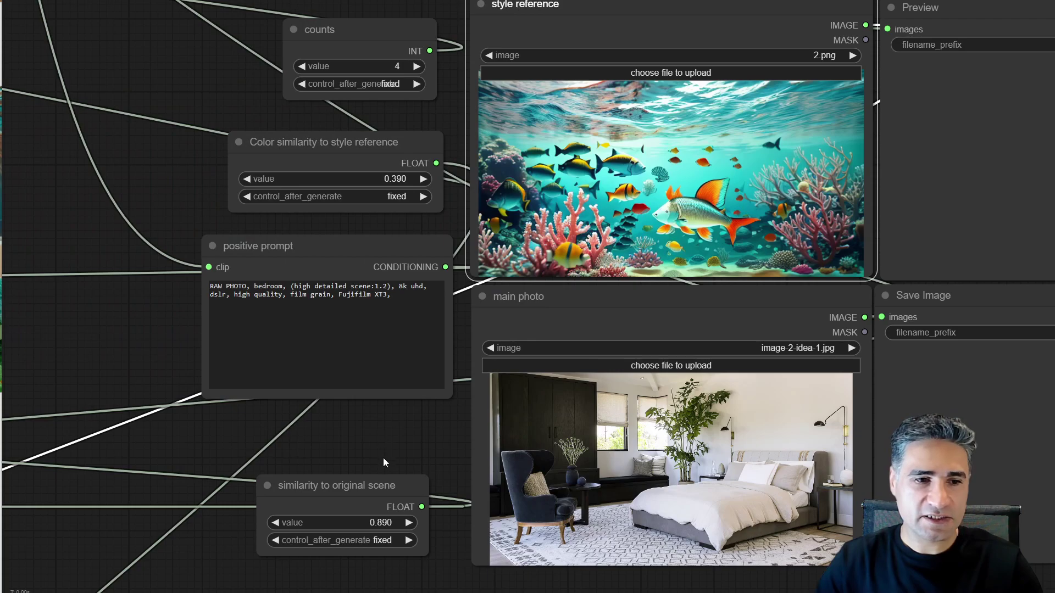
- Review the similarity and prompt settings and compare the generated bedroom variations with the main photo
scroll(383, 454, "down", 3)
scroll(417, 450, "up", 2)
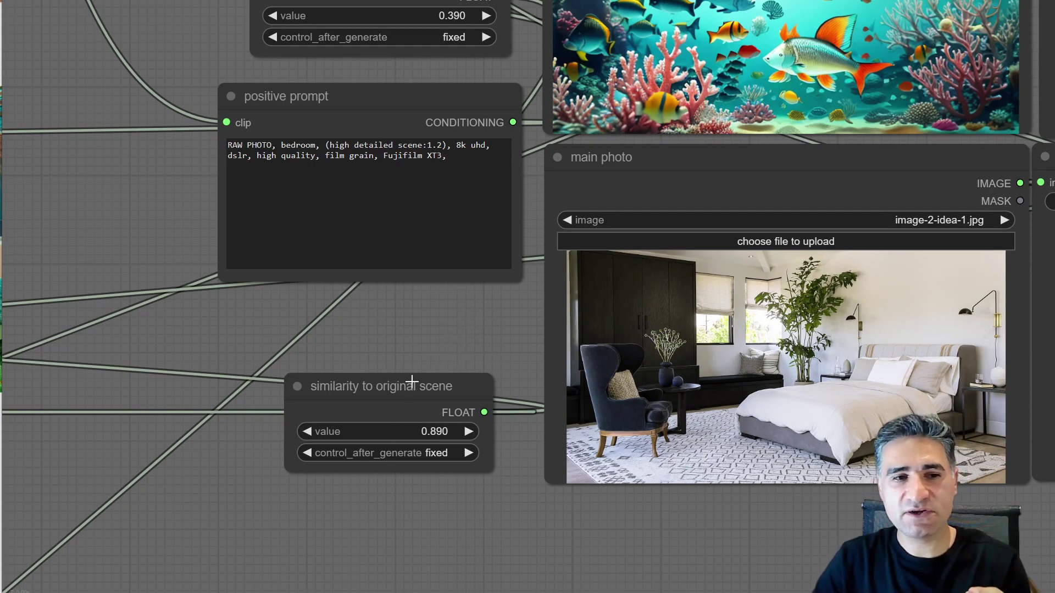
scroll(443, 225, "up", 3)
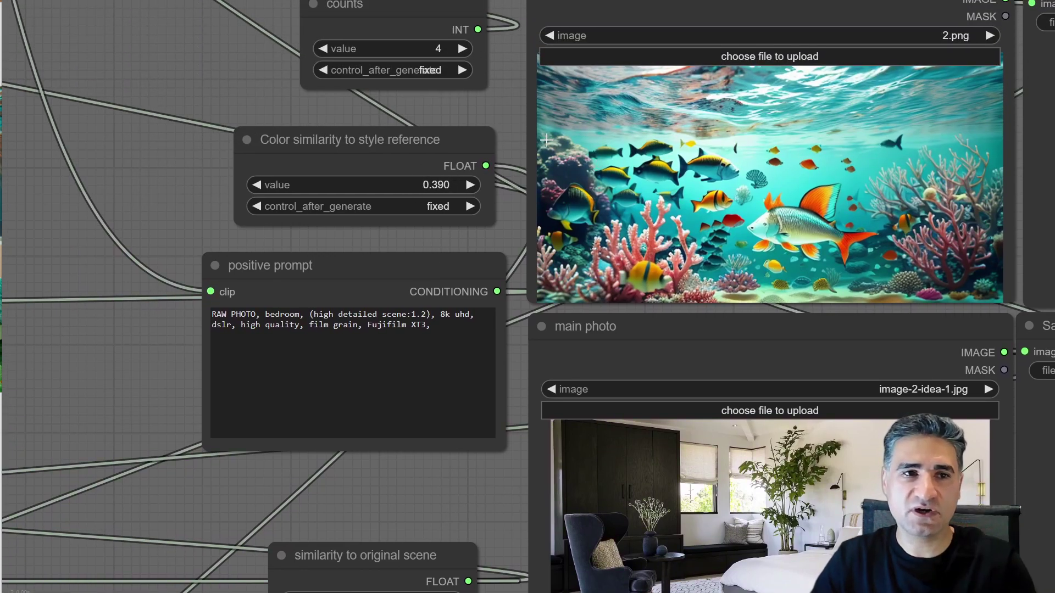
scroll(440, 466, "down", 2)
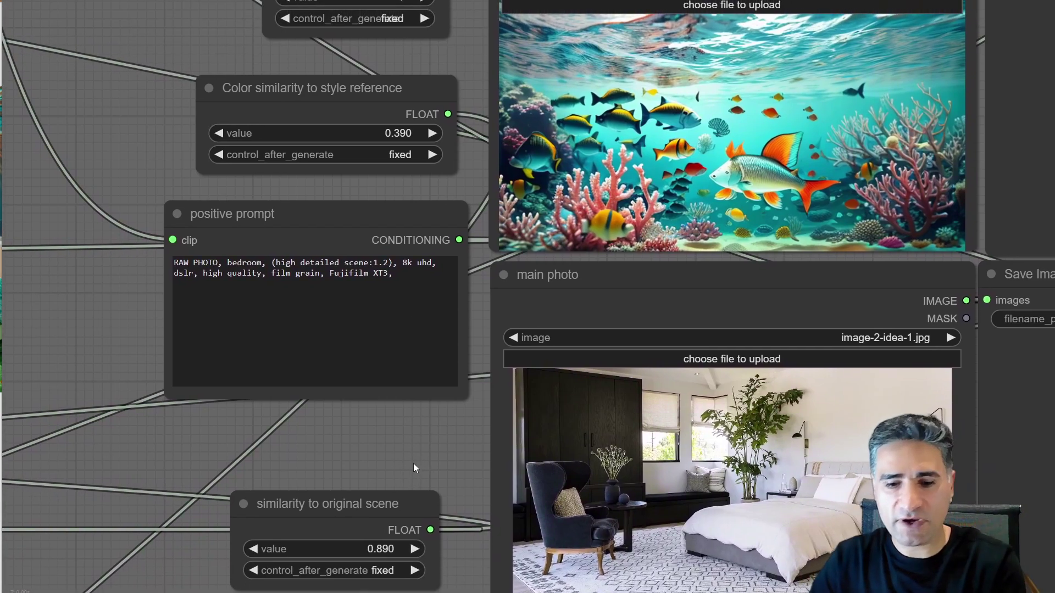
mouse_move(494, 431)
left_mouse_down()
mouse_move(431, 438)
mouse_move(477, 430)
left_mouse_up()
left_click_drag(360, 442, 128, 443)
scroll(238, 415, "down", 1)
left_click_drag(210, 463, 248, 472)
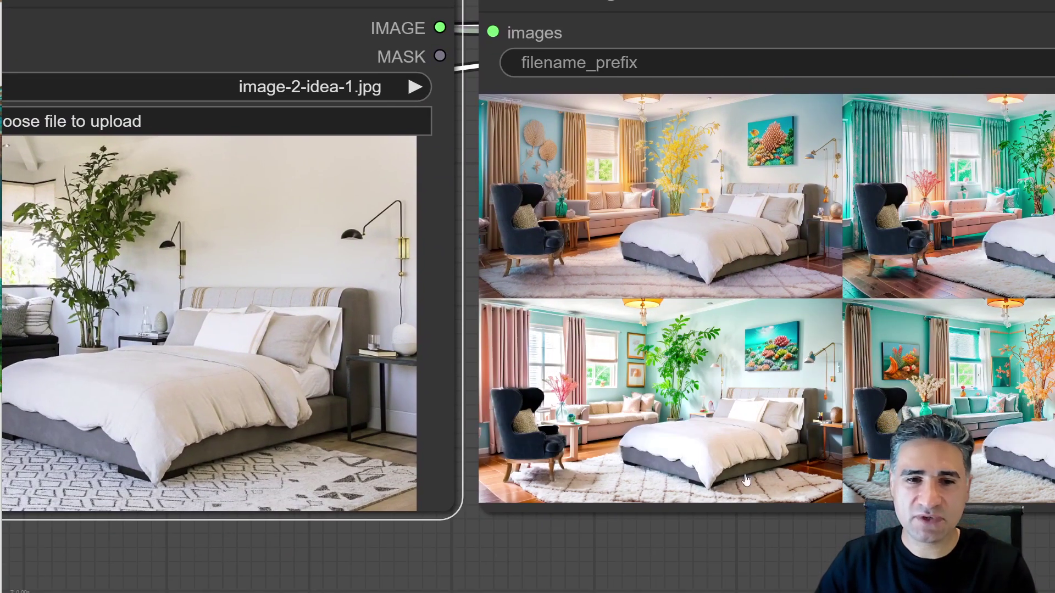
left_click_drag(715, 551, 740, 558)
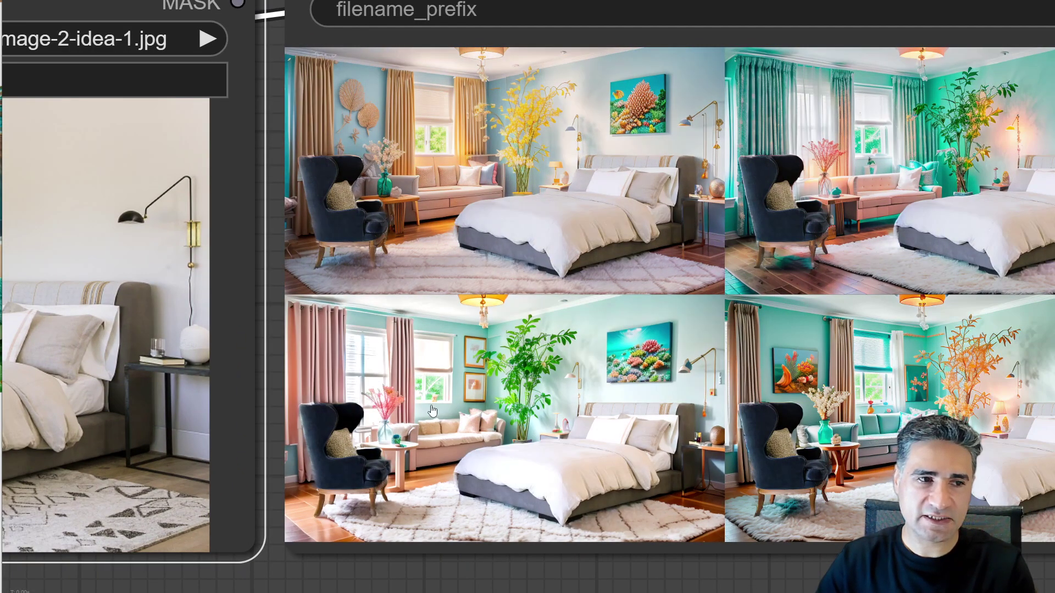
left_click_drag(438, 575, 776, 547)
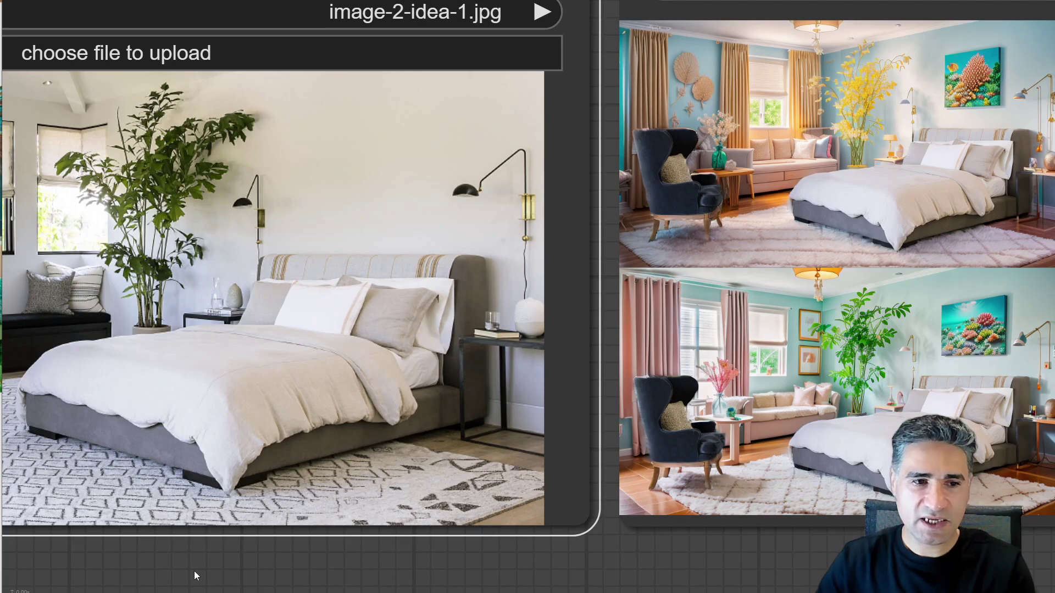
left_click_drag(192, 576, 536, 558)
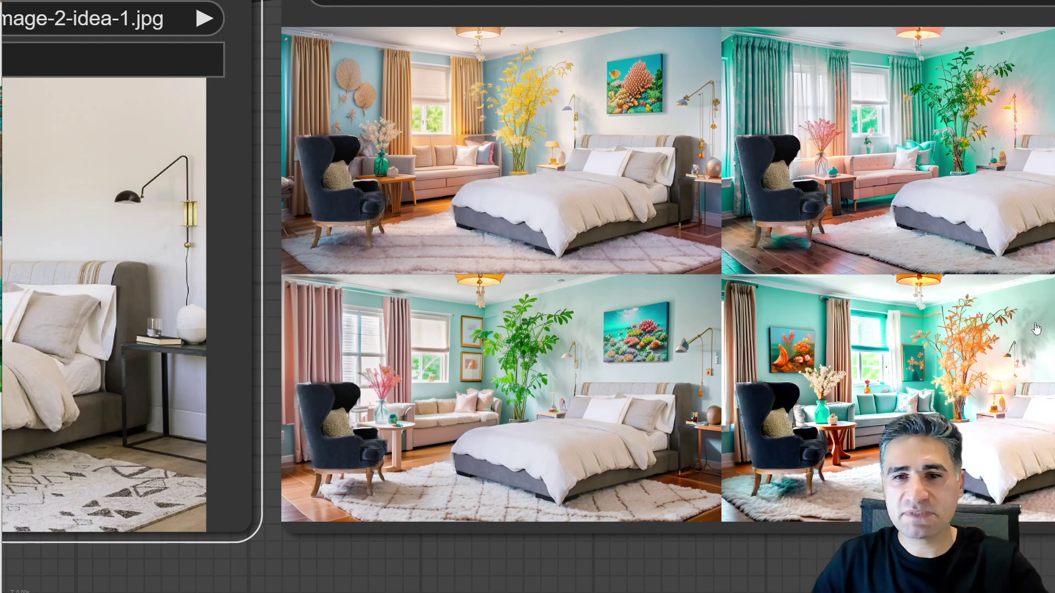
left_click_drag(413, 585, 406, 592)
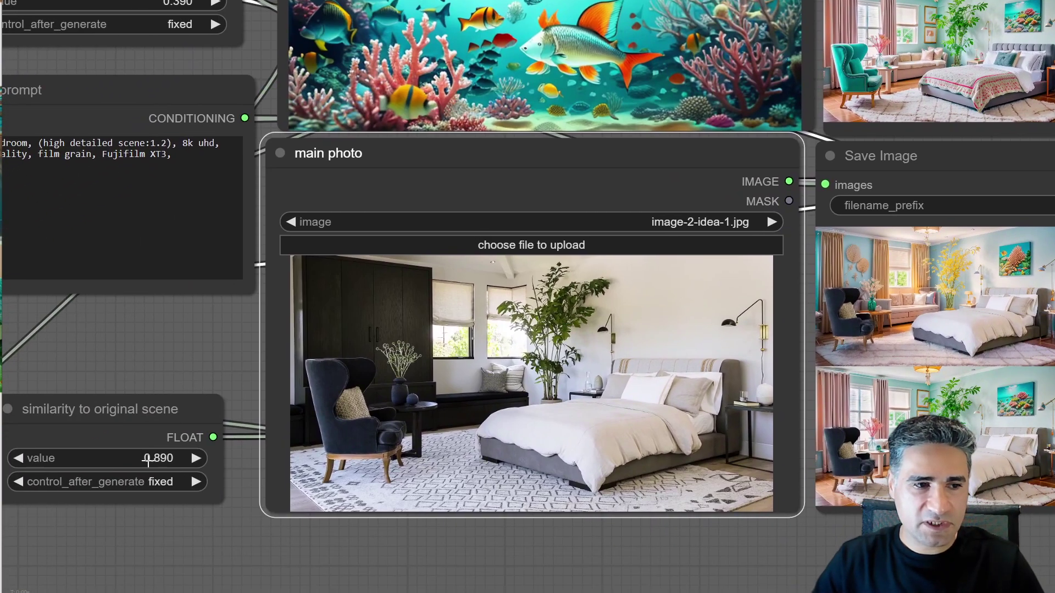
- Set the similarity to original scene value to 0.420 and review the newly generated bedrooms
left_click_drag(147, 461, 139, 461)
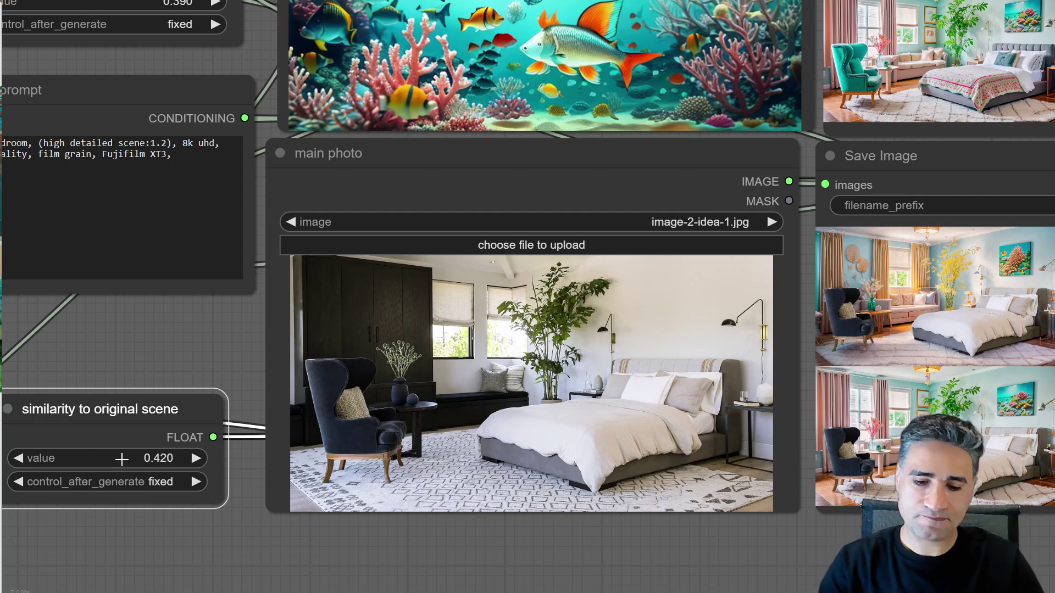
left_click_drag(219, 341, 122, 391)
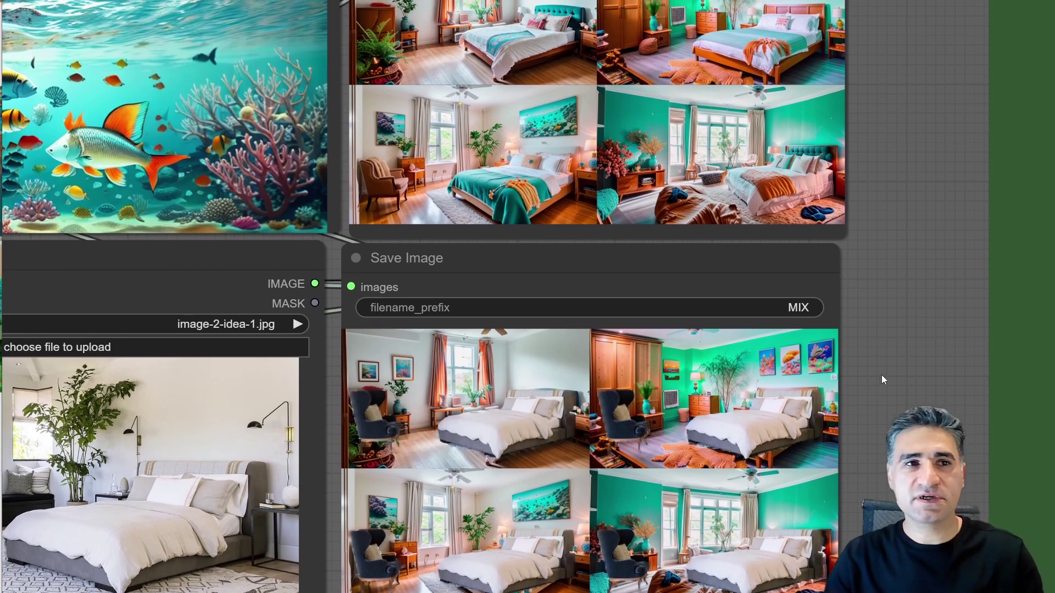
scroll(866, 397, "down", 1)
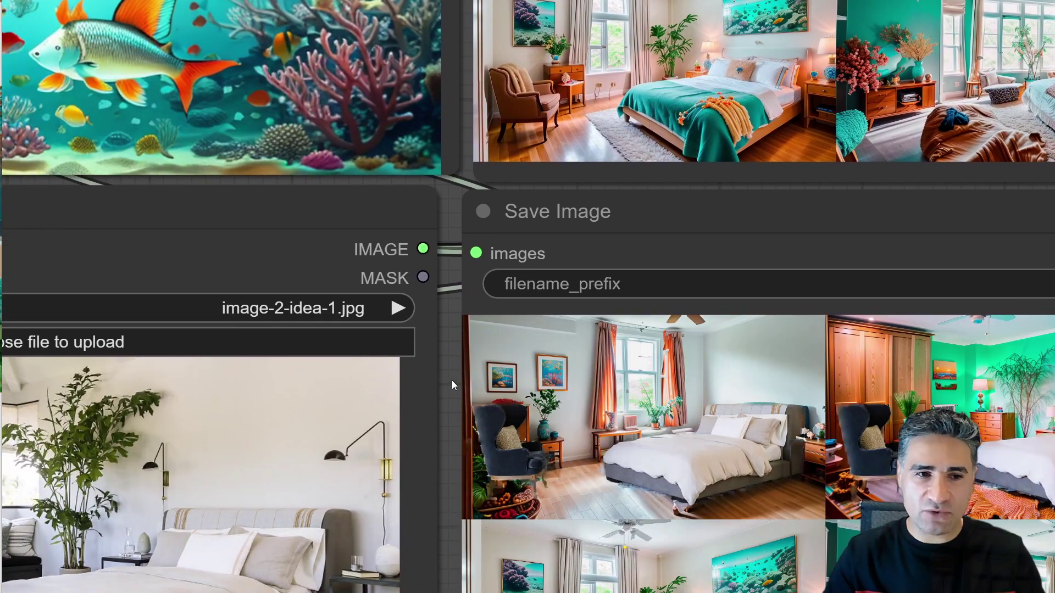
left_click_drag(403, 410, 476, 301)
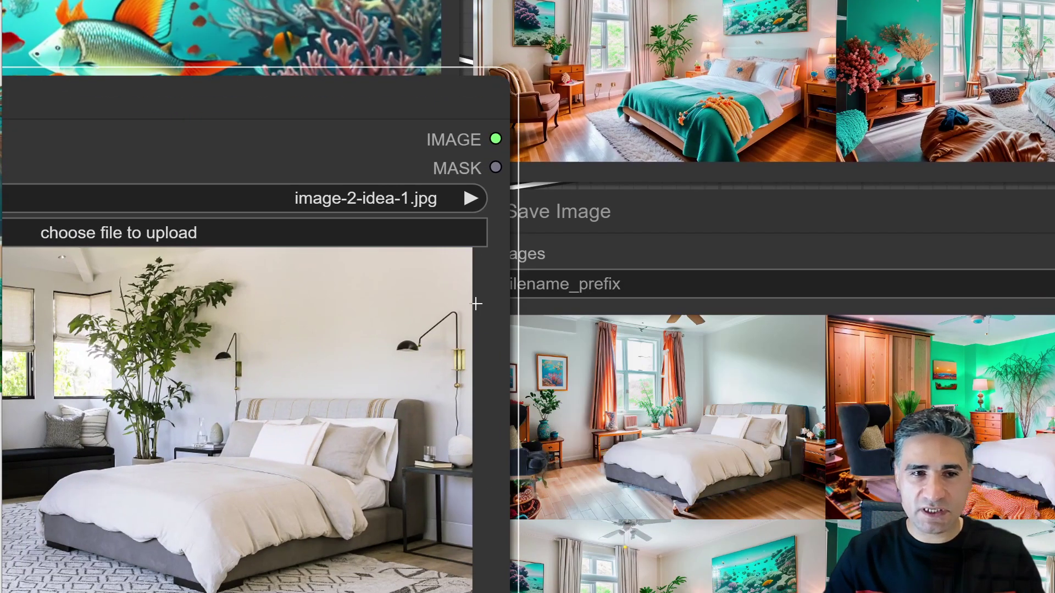
scroll(475, 303, "down", 5)
left_click_drag(273, 203, 233, 280)
- Set the similarity to original scene value to 0.930
left_click_drag(275, 590, 470, 439)
left_click_drag(156, 484, 239, 482)
left_click_drag(121, 379, 167, 372)
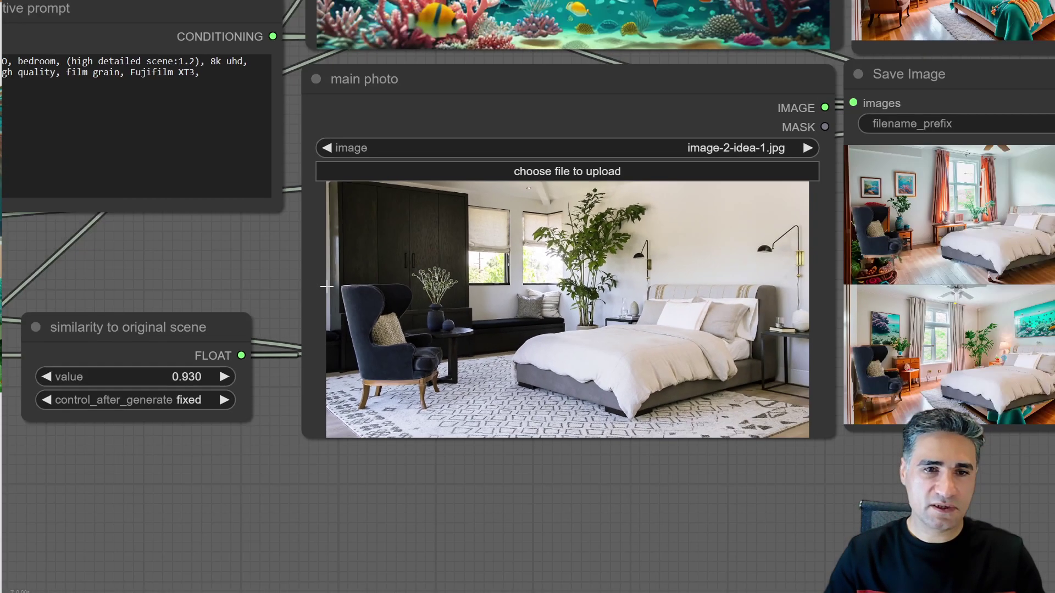
- Replace the style reference image with 3 (1).jpg, the warm rustic bedroom with a fireplace
left_click_drag(641, 499, 535, 592)
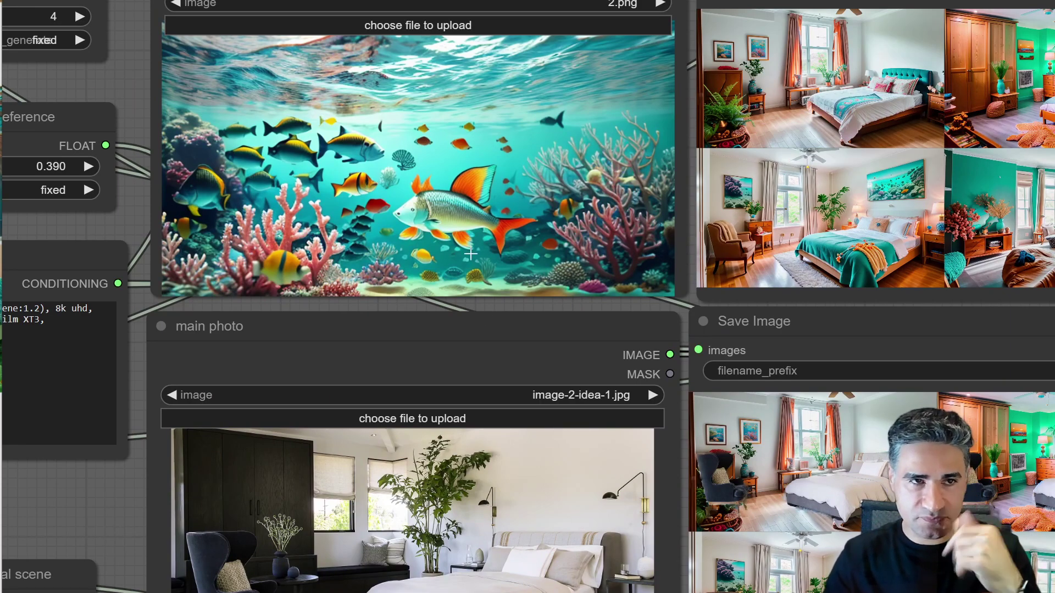
left_click(447, 25)
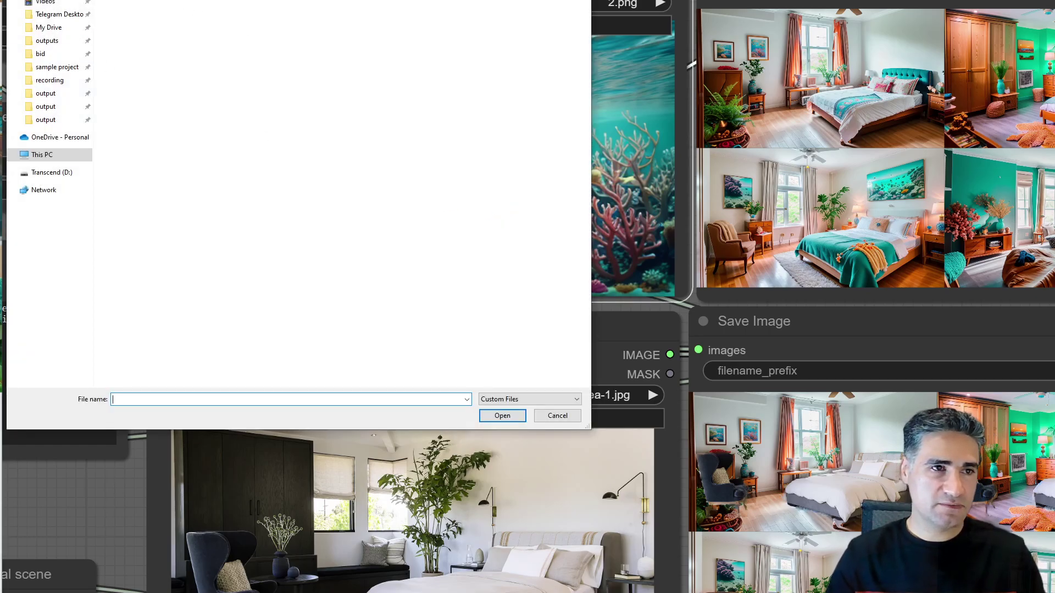
double_click(104, 3)
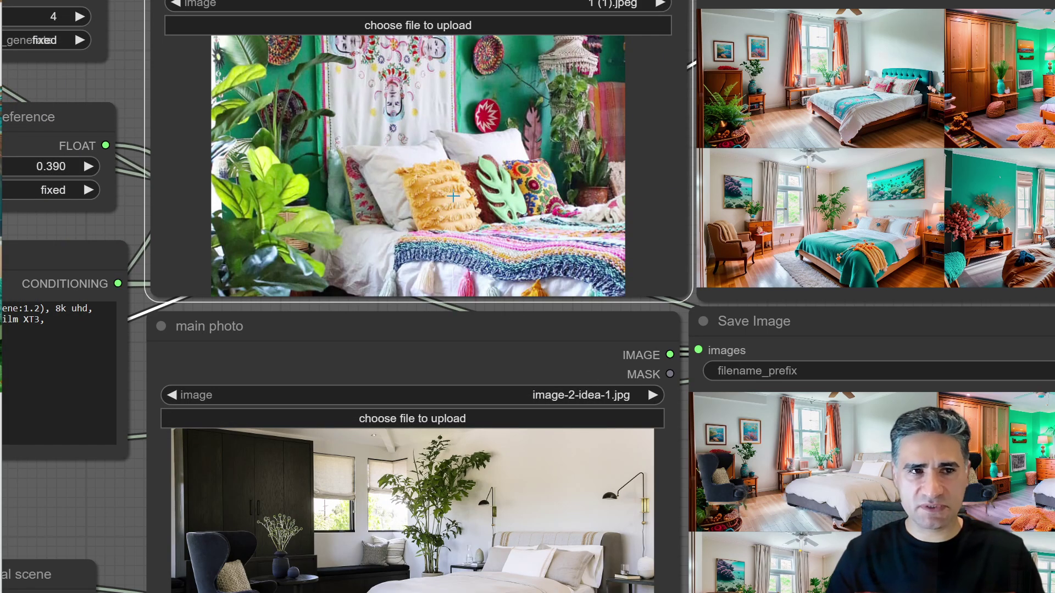
left_click(383, 26)
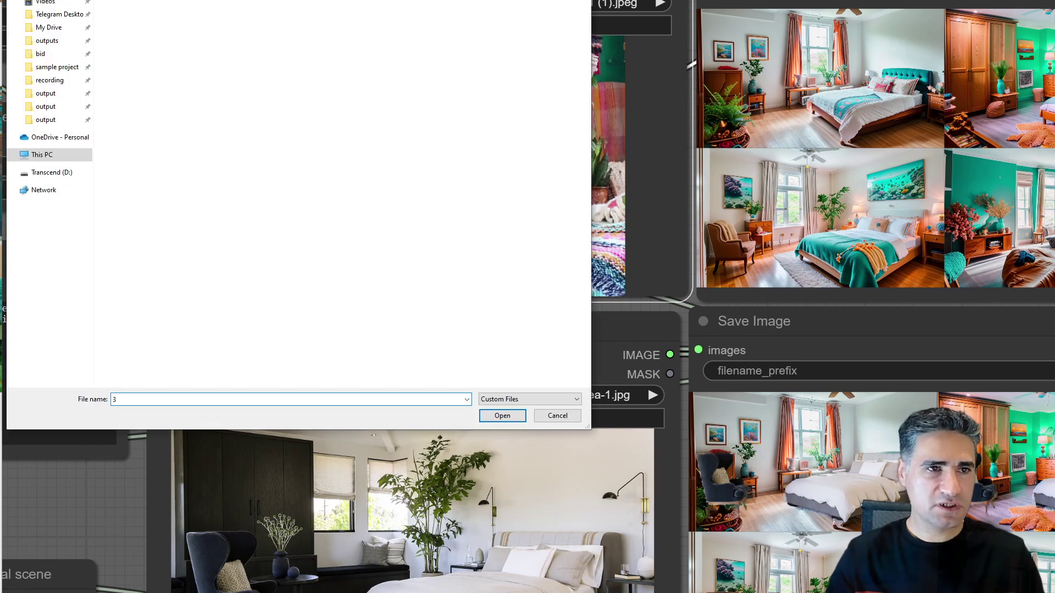
double_click(275, 1)
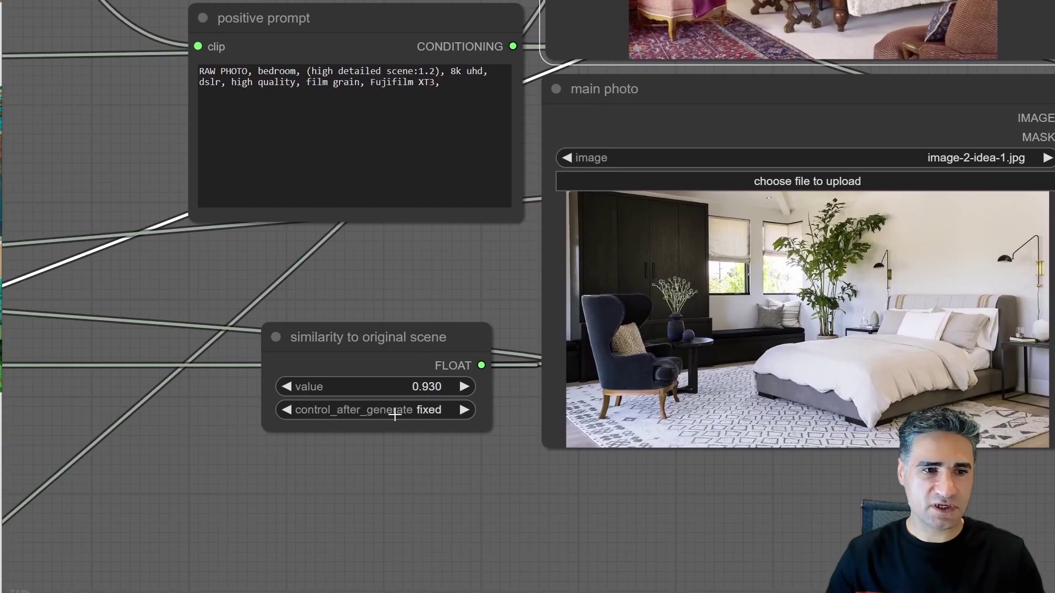
- Adjust the similarity to original scene value and the color similarity to style reference value slightly
left_click_drag(422, 392, 418, 392)
left_click_drag(443, 302, 381, 432)
left_click_drag(378, 55, 379, 55)
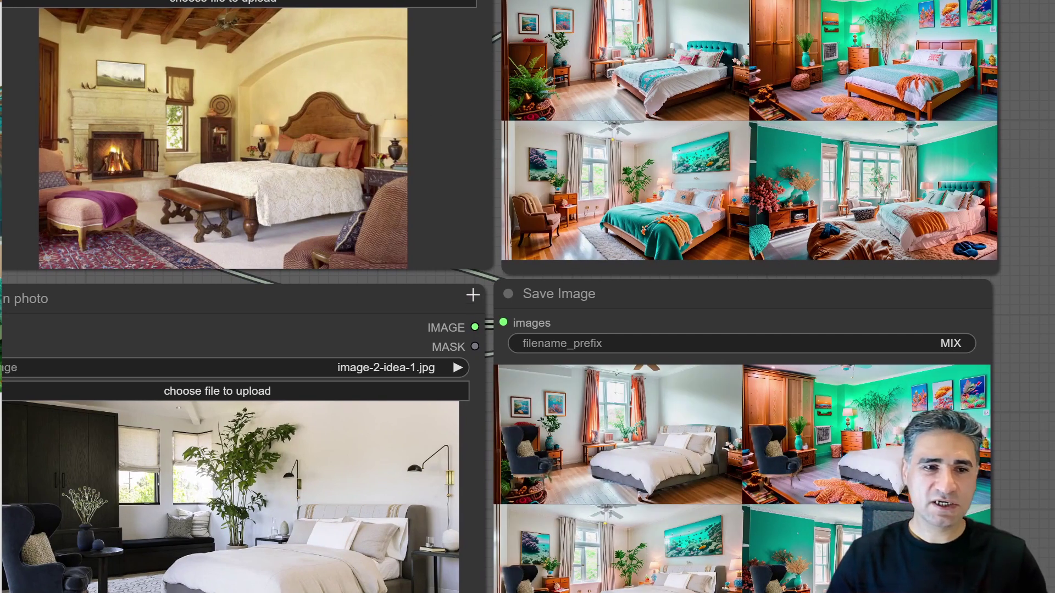
mouse_move(434, 279)
left_mouse_down()
mouse_move(459, 272)
mouse_move(438, 278)
left_mouse_up()
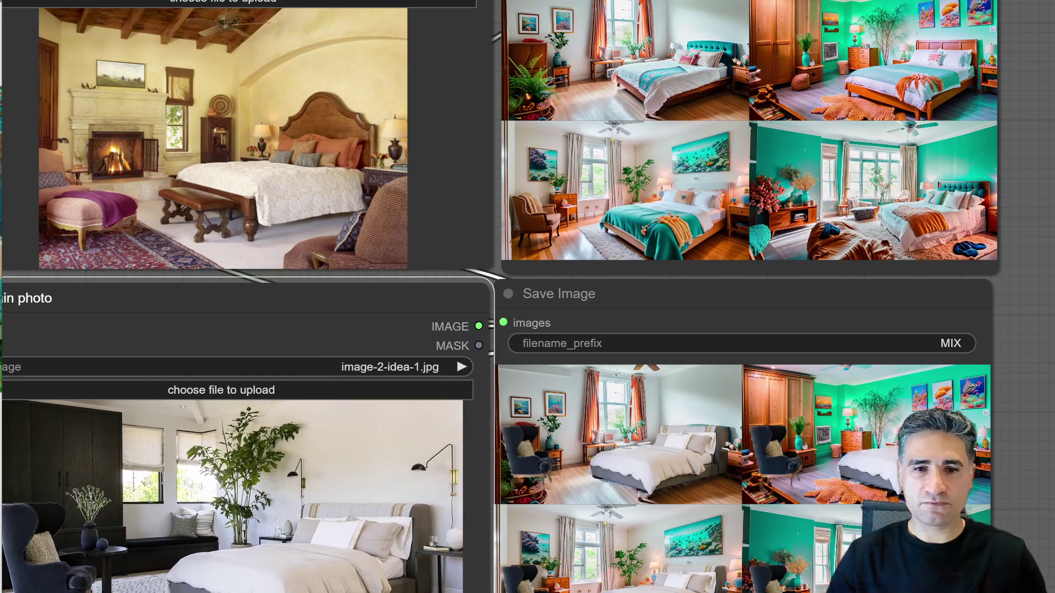
- Review the generated rustic bedrooms and lower the similarity to original scene value
left_click_drag(1052, 283, 990, 337)
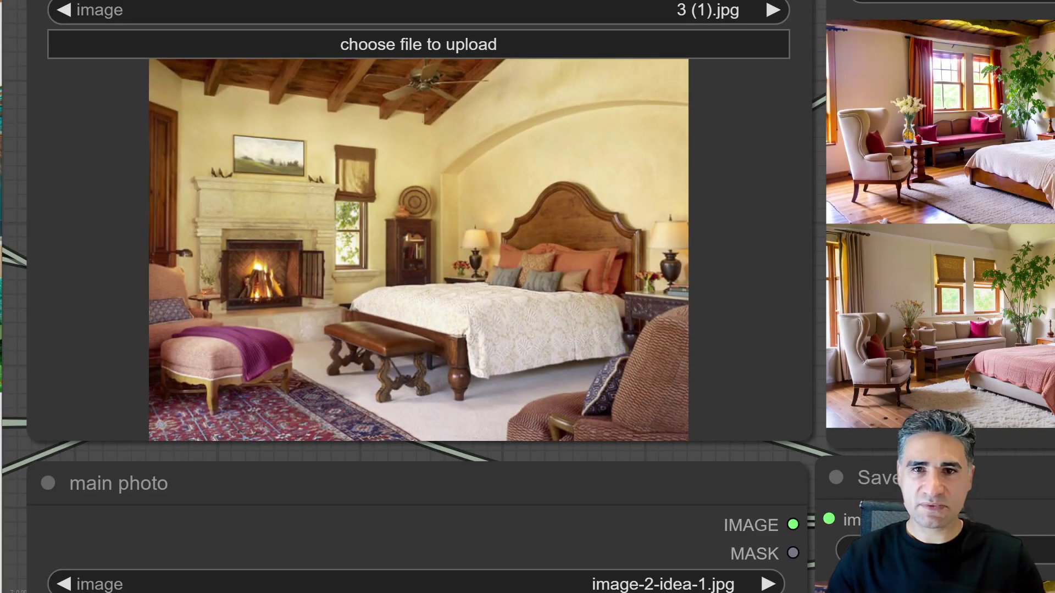
left_click_drag(786, 452, 519, 429)
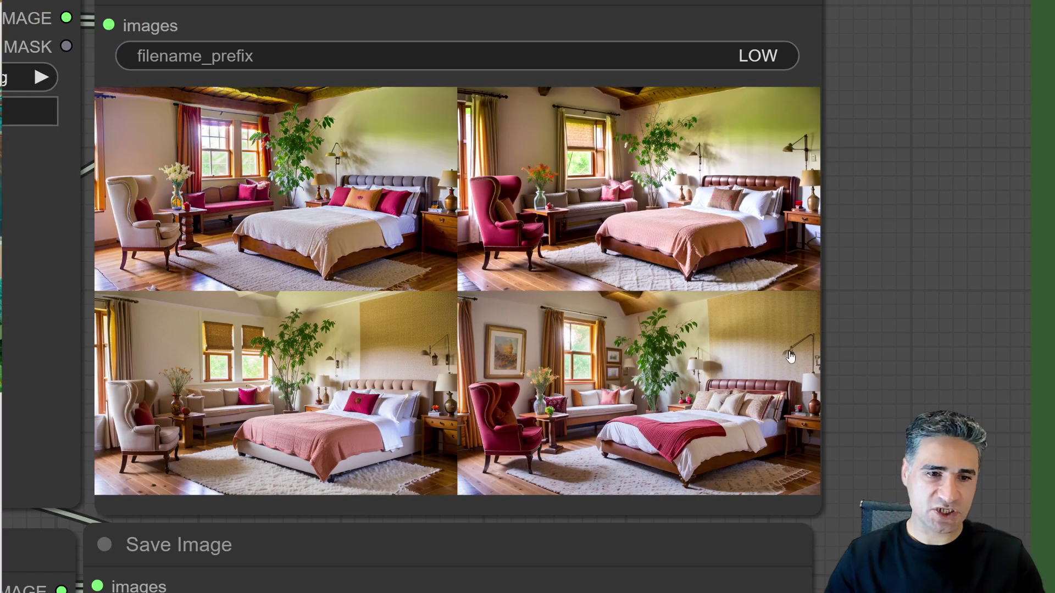
scroll(931, 405, "down", 12)
scroll(868, 549, "up", 12)
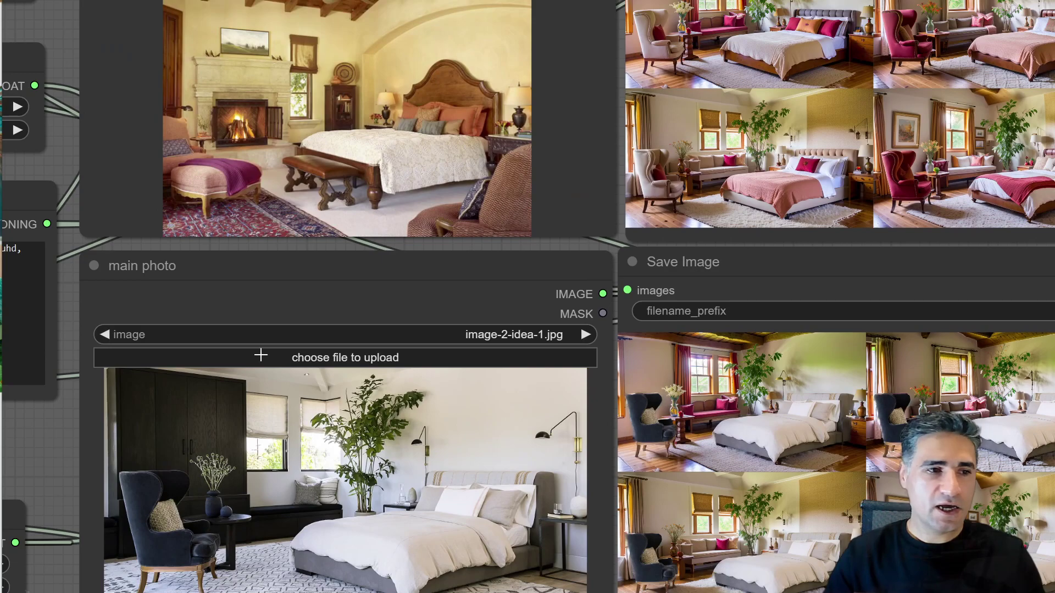
left_click_drag(67, 471, 345, 356)
left_click_drag(237, 460, 221, 459)
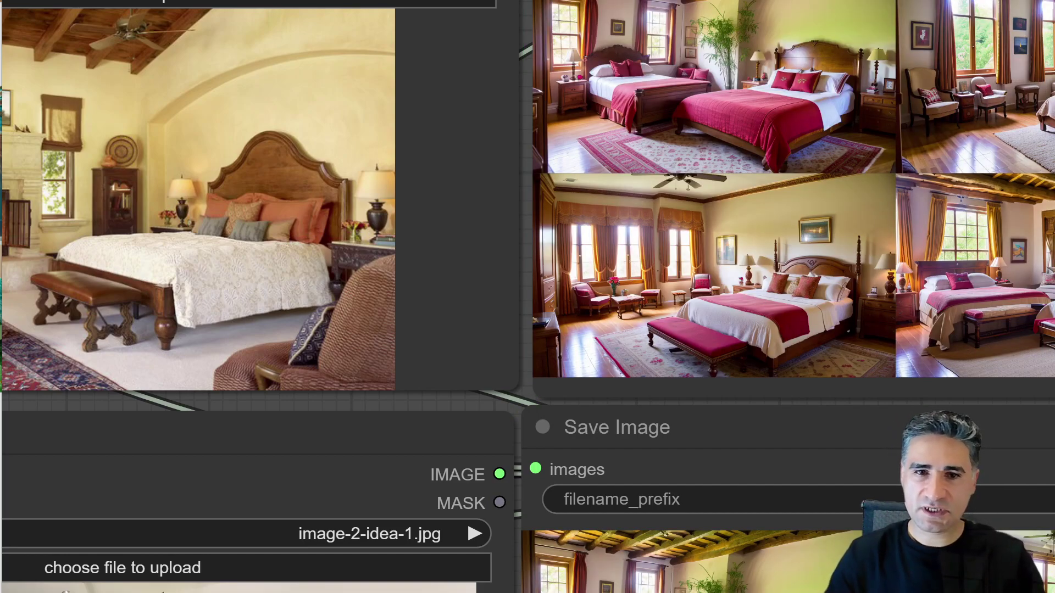
- Examine the new rustic bedroom variations in detail and compare them with the style reference image
left_click_drag(682, 245, 737, 204)
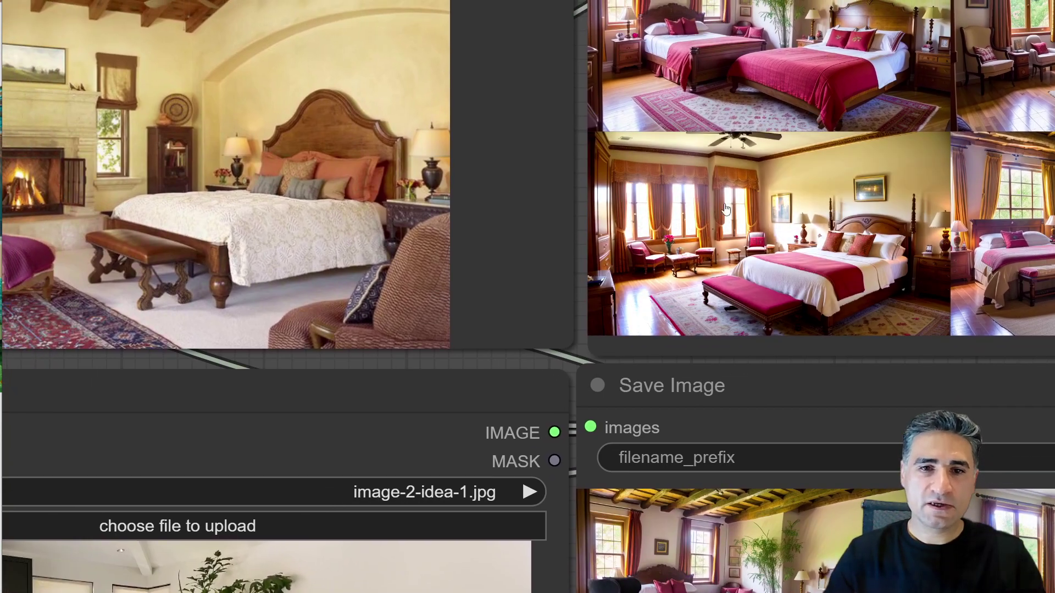
scroll(776, 206, "up", 5)
scroll(882, 248, "up", 3)
scroll(821, 241, "down", 3)
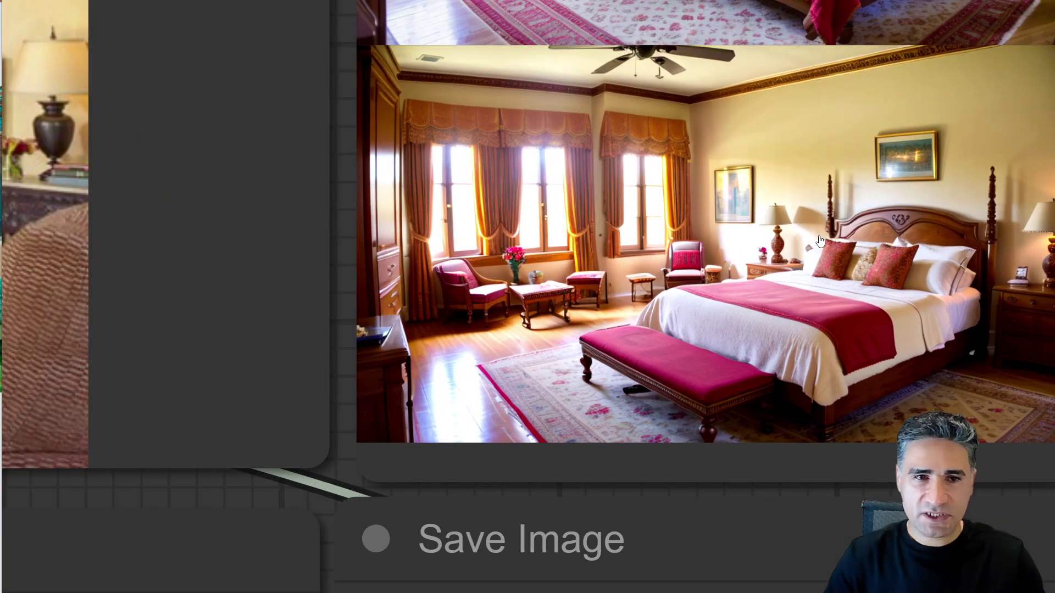
scroll(821, 242, "down", 1)
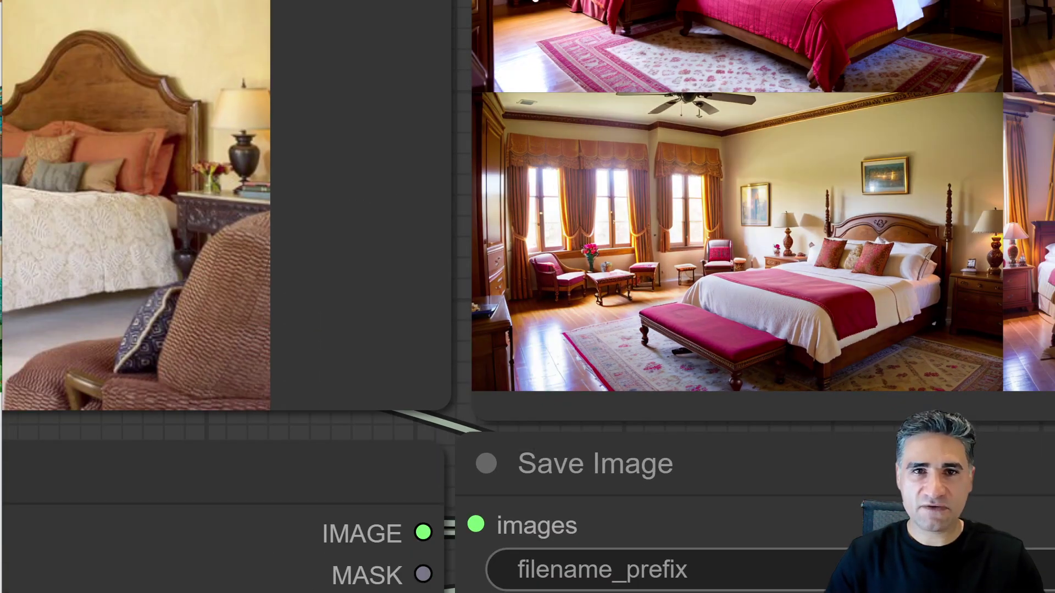
scroll(733, 225, "down", 3)
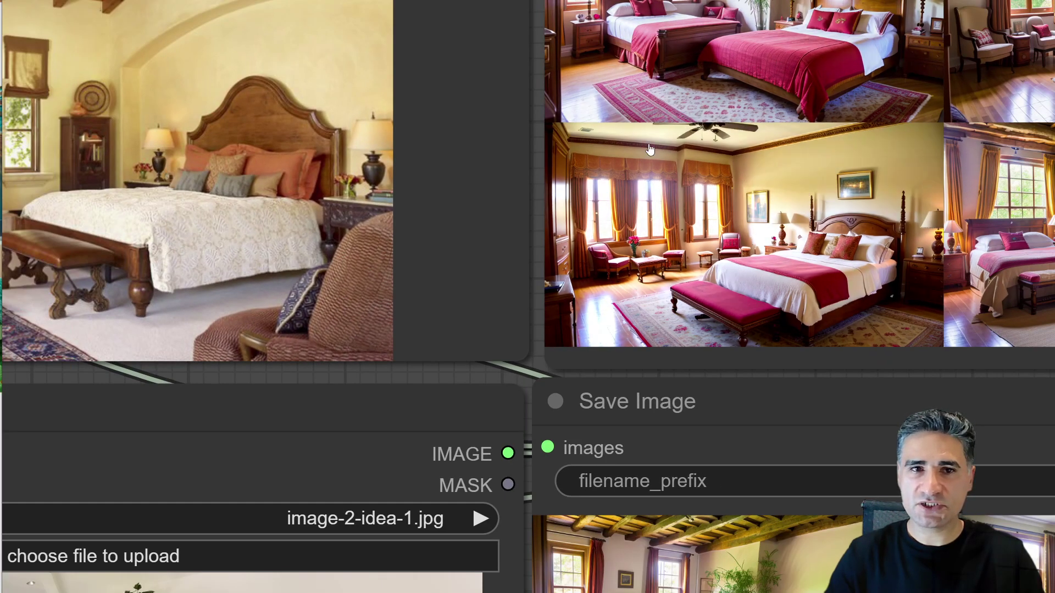
scroll(708, 14, "down", 2)
scroll(709, 13, "down", 1)
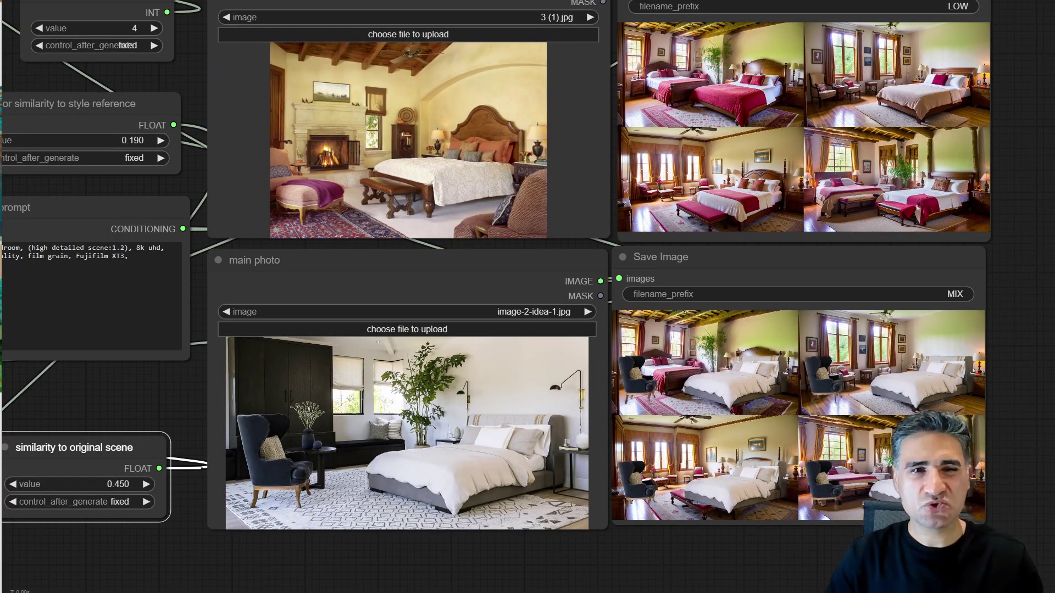
- Replace the style reference image with 1 (2).jpeg, the colorful boho bedroom, and set the similarity to original scene to 0.630
left_click_drag(934, 555, 988, 563)
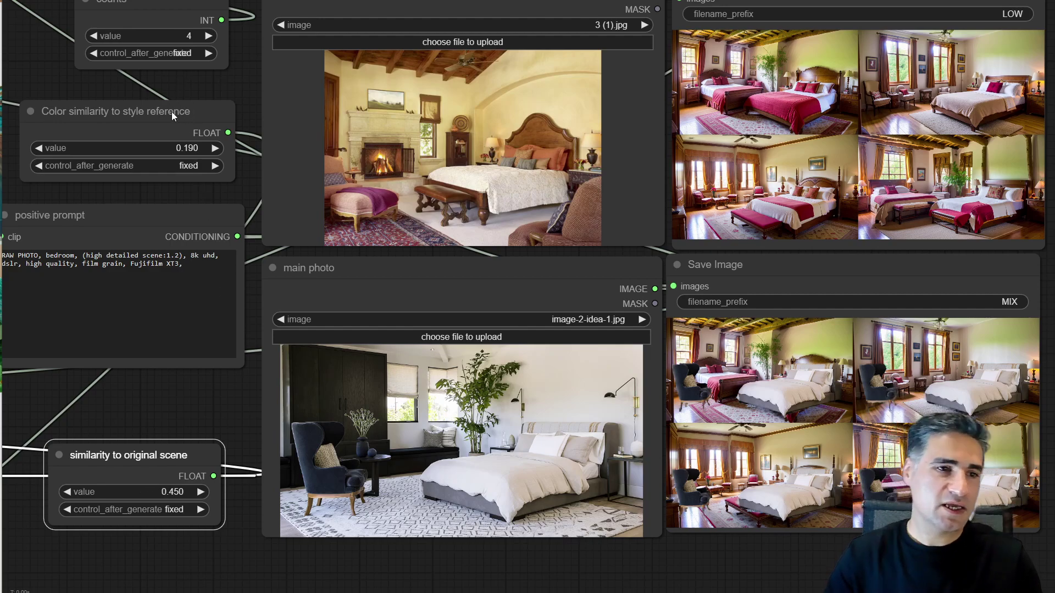
left_click_drag(141, 209, 147, 209)
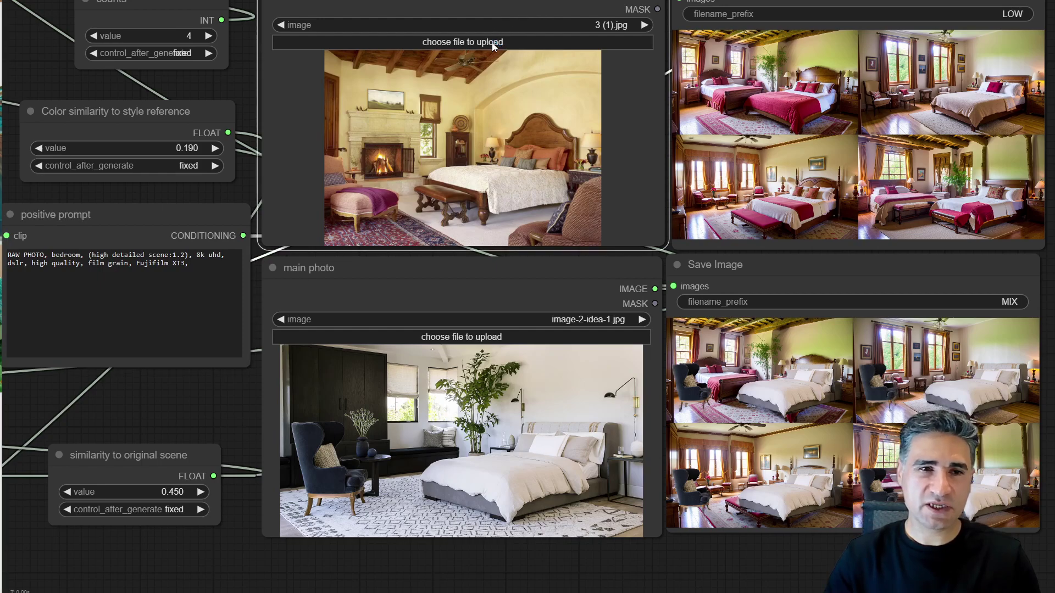
left_click(492, 42)
double_click(81, 134)
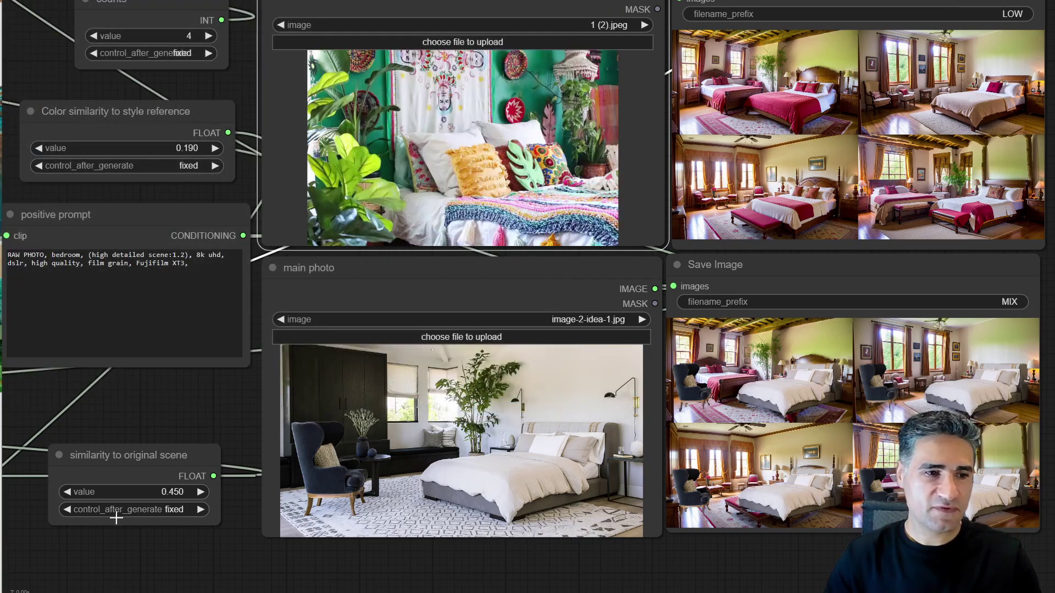
left_click_drag(137, 490, 143, 490)
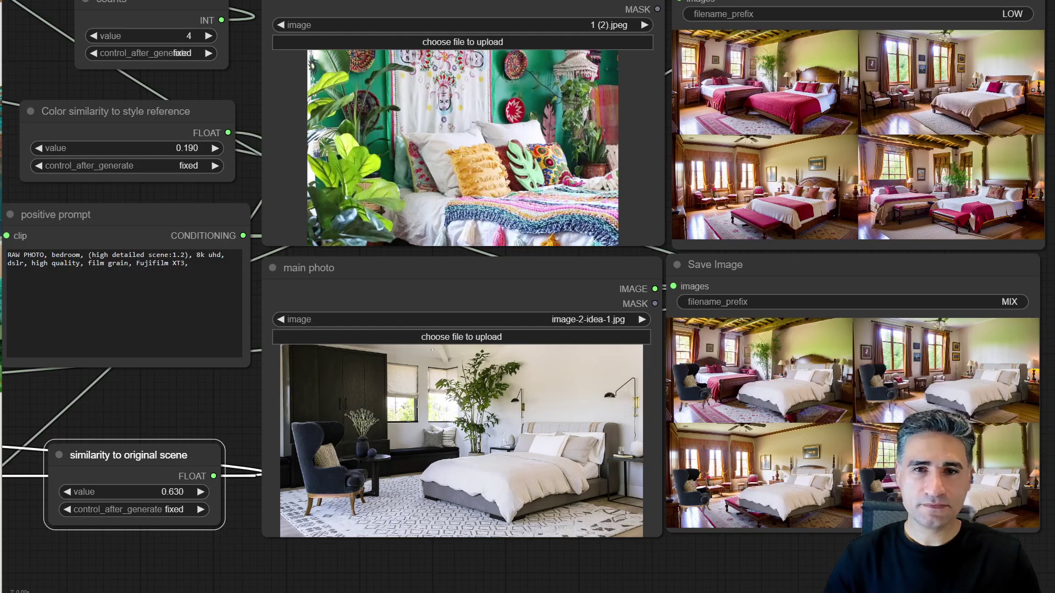
- Examine the generated boho bedroom variations up close and compare their furniture, textiles and plants with the style reference image
scroll(1049, 136, "up", 1)
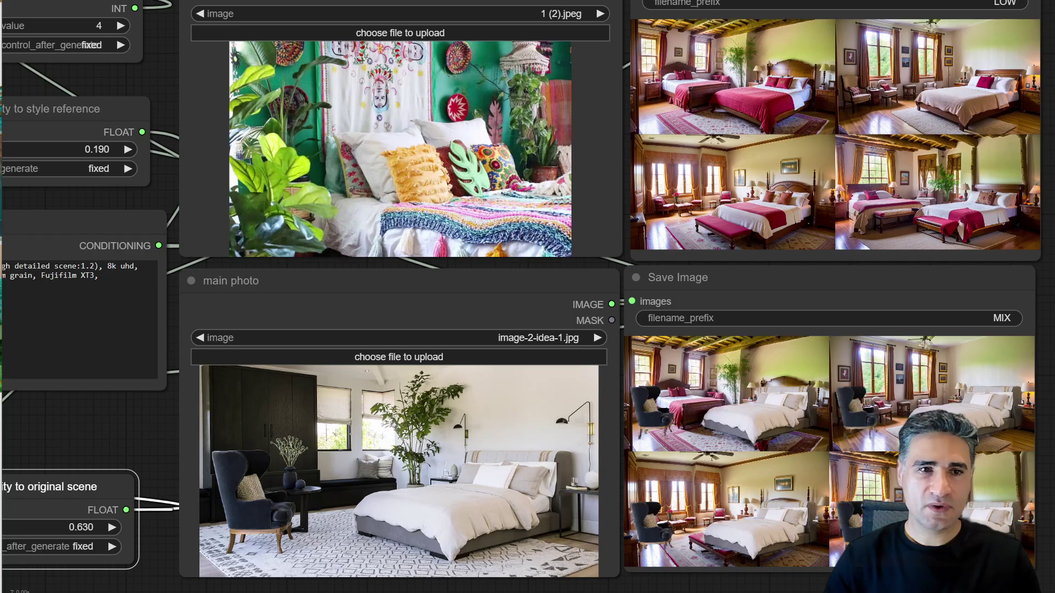
scroll(1049, 136, "up", 1)
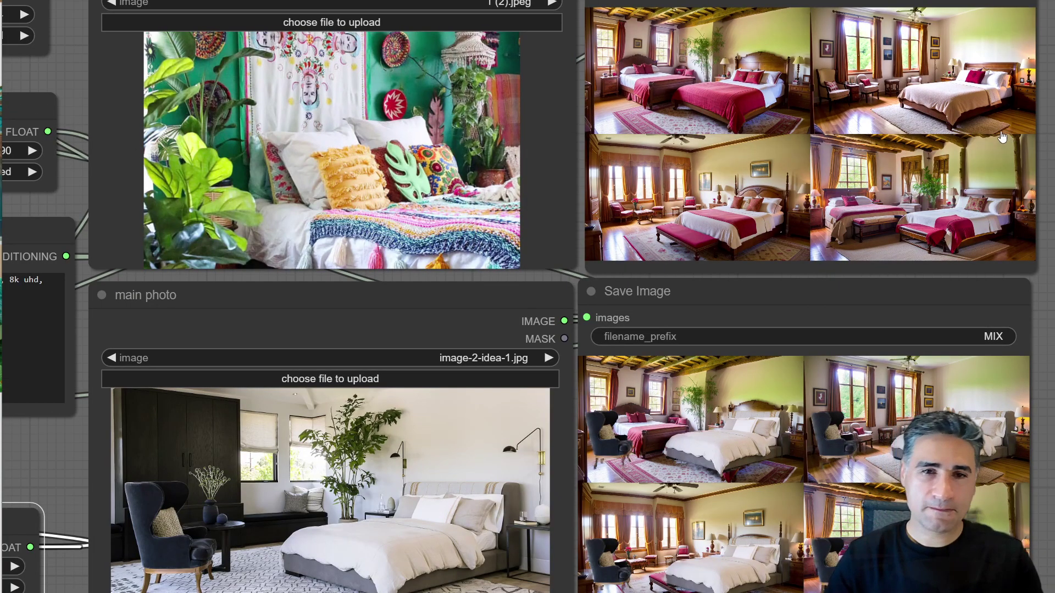
scroll(999, 134, "up", 2)
left_click_drag(1049, 129, 929, 240)
scroll(977, 227, "up", 3)
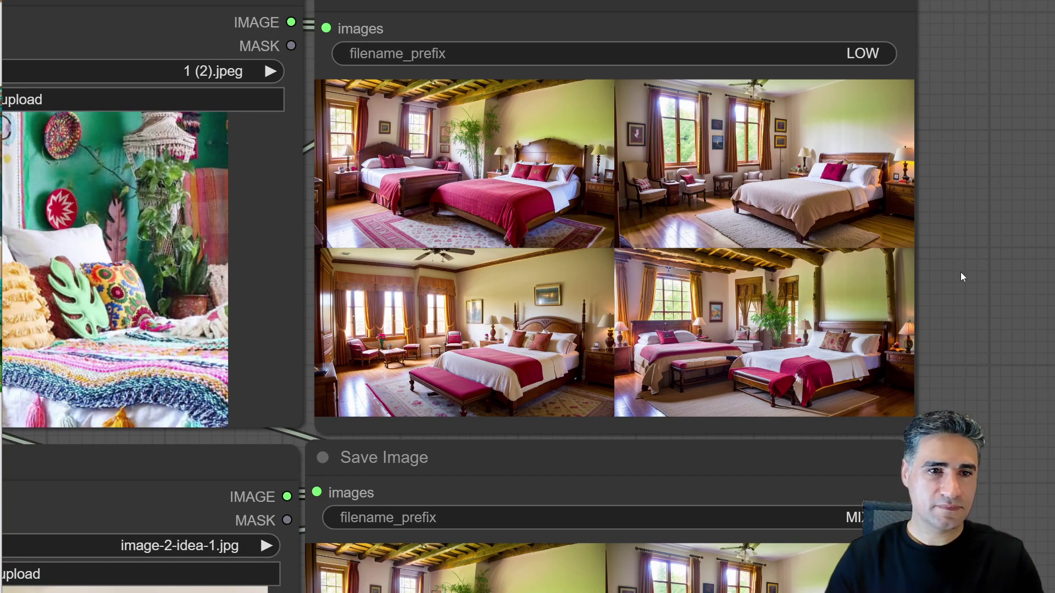
left_click_drag(958, 273, 1054, 204)
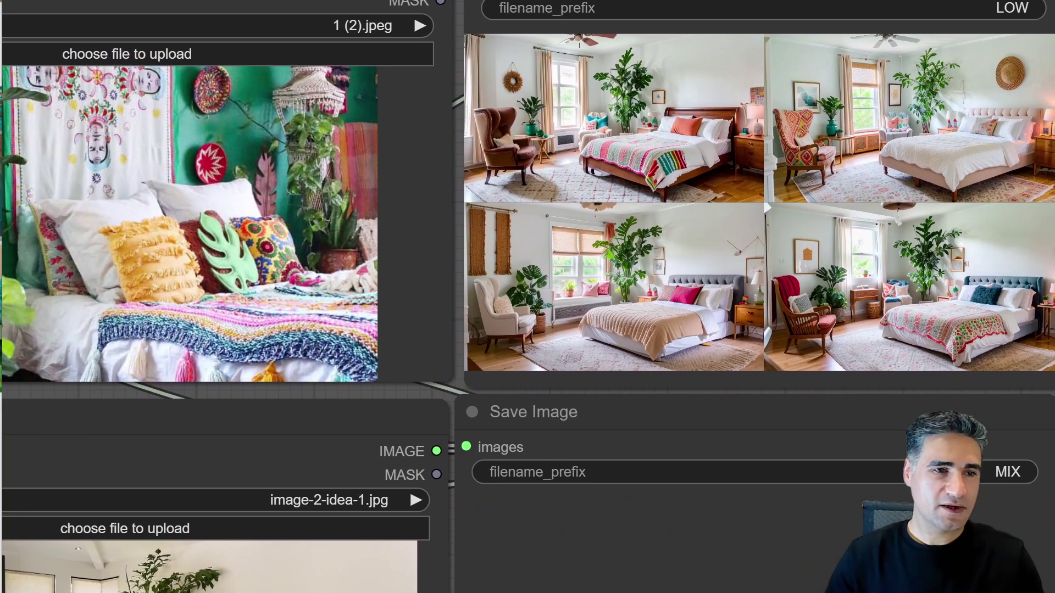
scroll(960, 291, "up", 12)
scroll(935, 388, "up", 4)
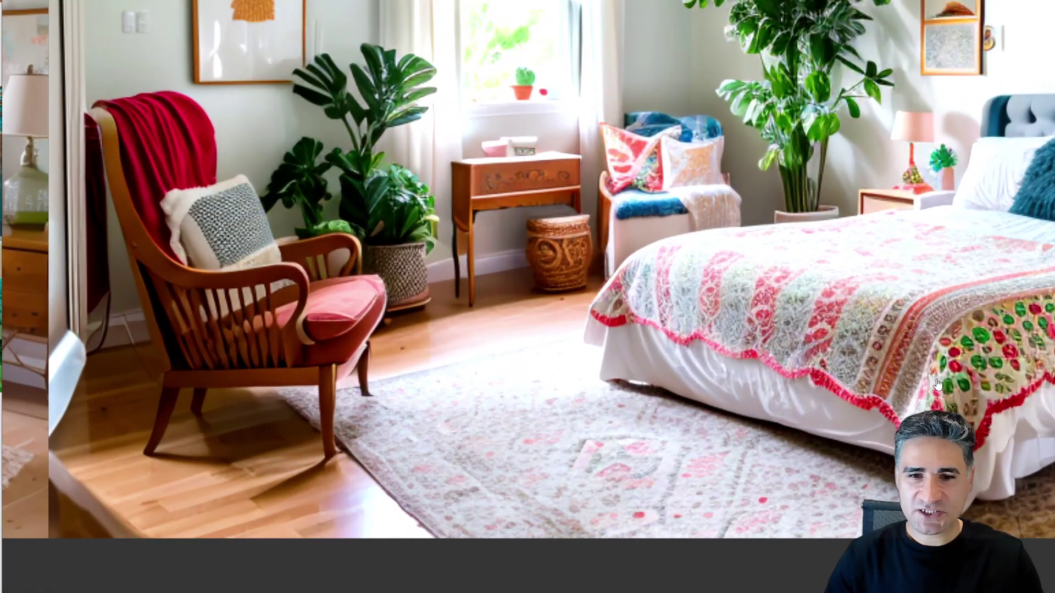
scroll(984, 340, "down", 1)
scroll(983, 339, "down", 1)
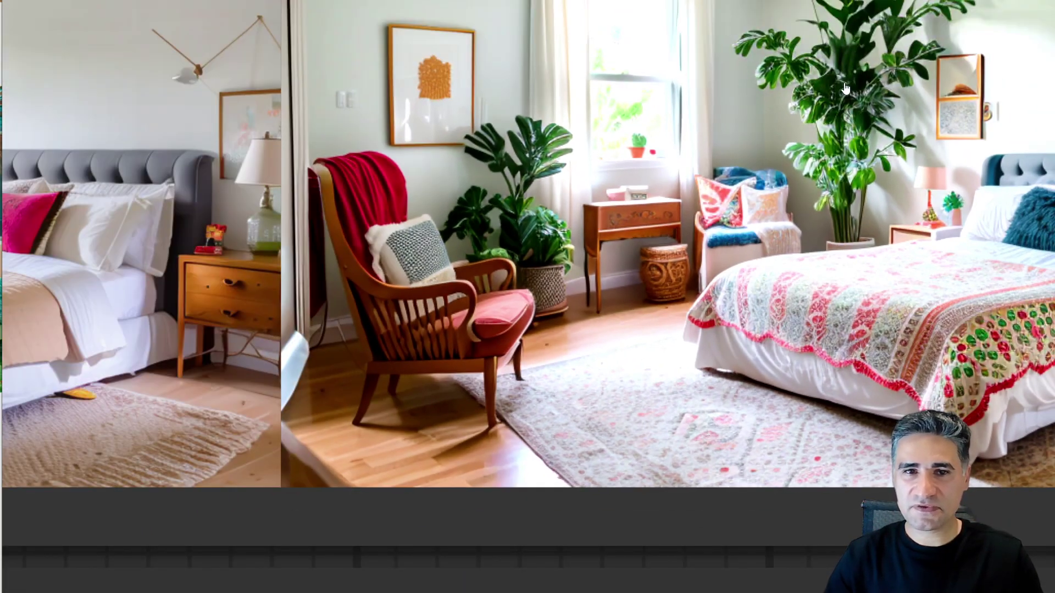
scroll(845, 82, "down", 3)
left_click_drag(846, 82, 770, 521)
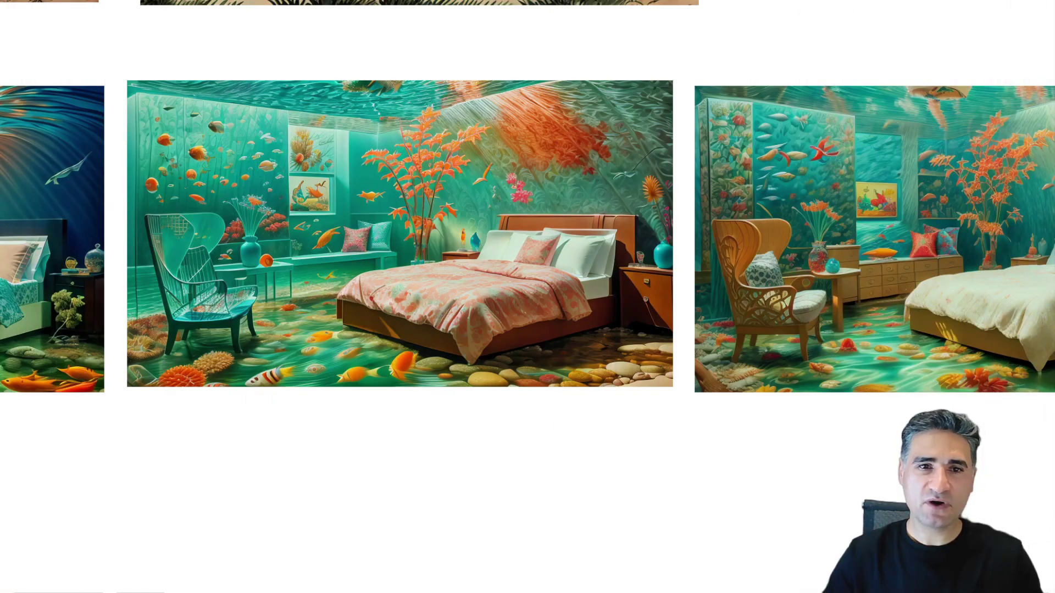
- Switch to the board of example results and examine the rows combining the original bedroom with different style references
scroll(620, 157, "down", 6)
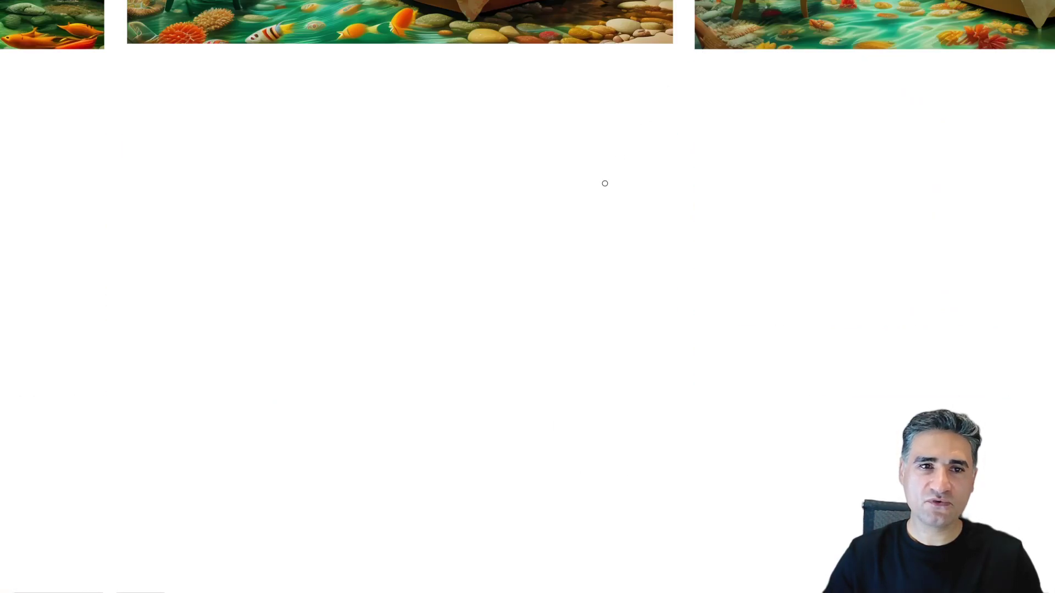
scroll(545, 204, "down", 2)
scroll(542, 200, "up", 1)
left_click_drag(407, 140, 697, 521)
left_click_drag(358, 149, 764, 379)
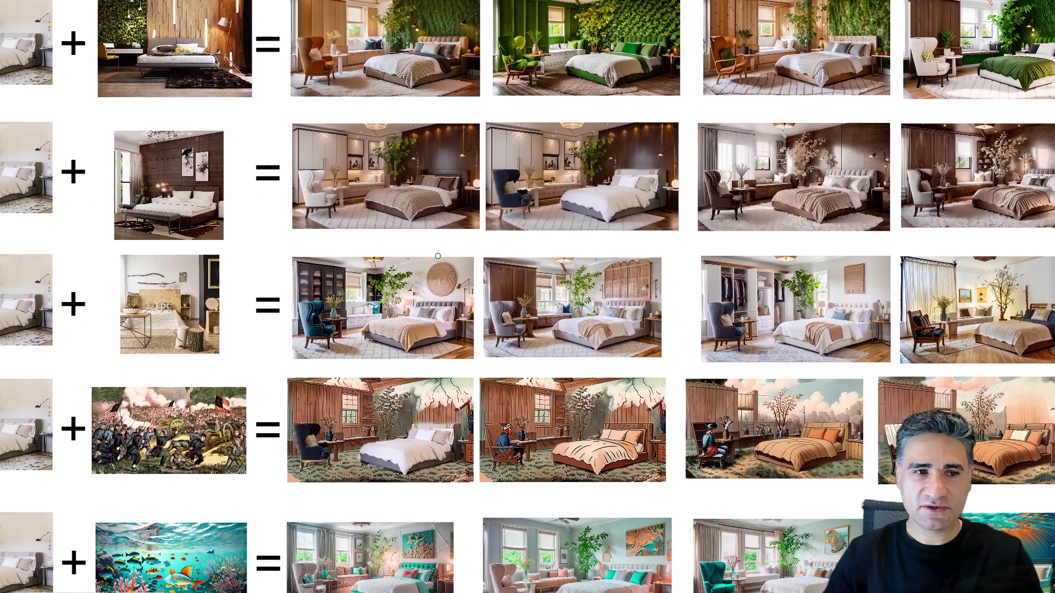
left_click_drag(349, 232, 634, 298)
left_click_drag(714, 154, 538, 387)
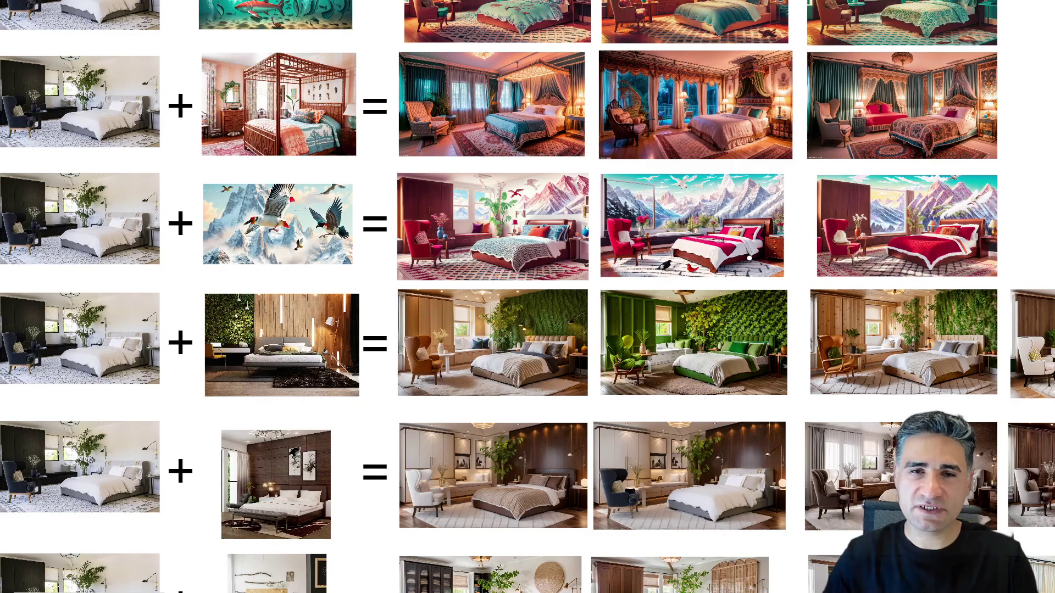